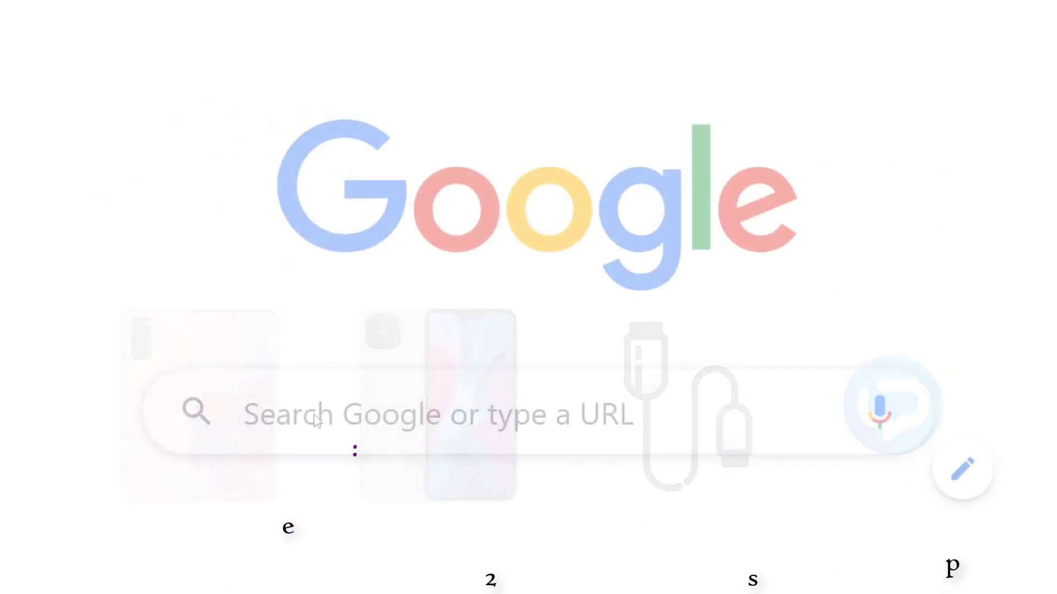
# Step: Run a Google search for 'syncios'
pyautogui.click(315, 415)
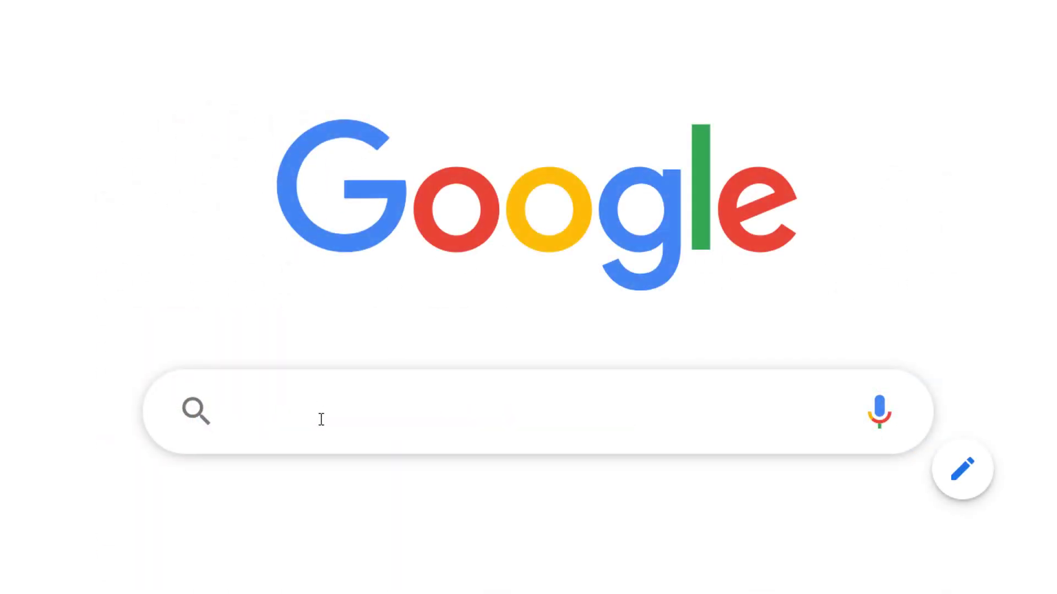
pyautogui.write('sy')
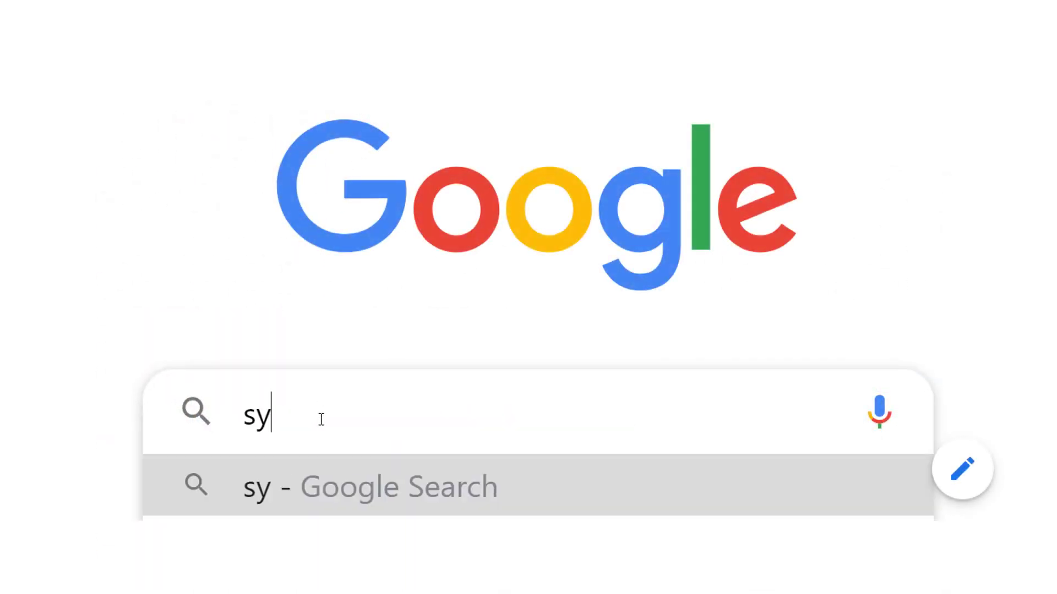
pyautogui.write('ncios')
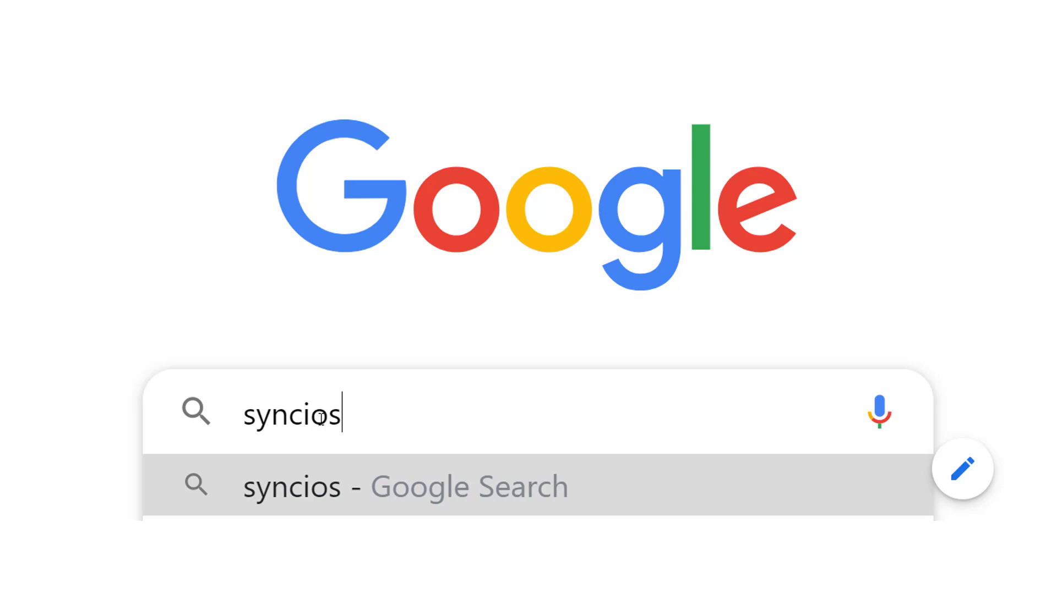
pyautogui.press('Return')
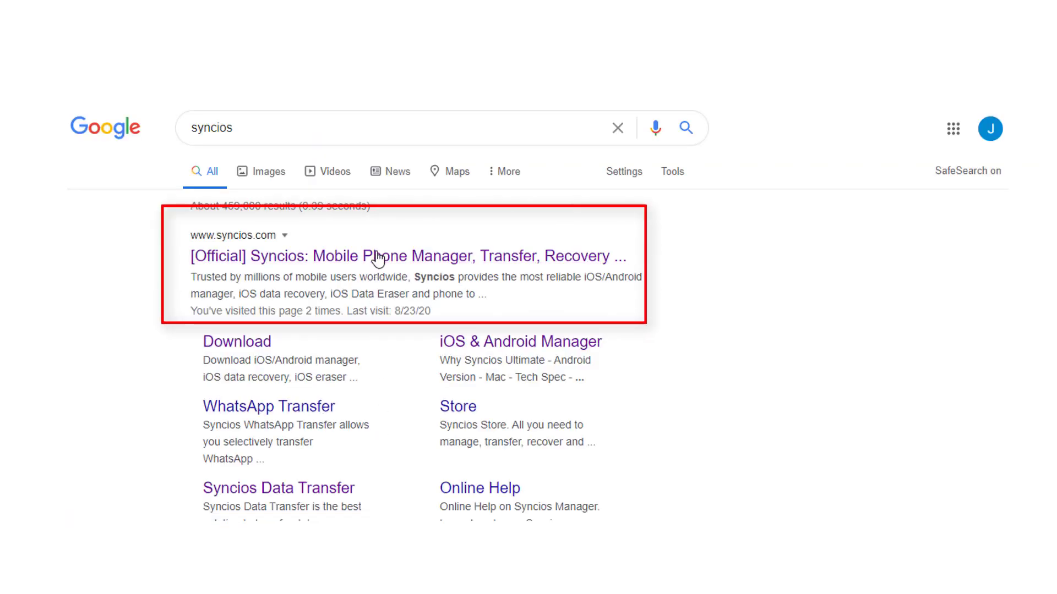
# Step: From the official Syncios site's Download Center, open the WhatsApp Transfer product page
pyautogui.click(378, 258)
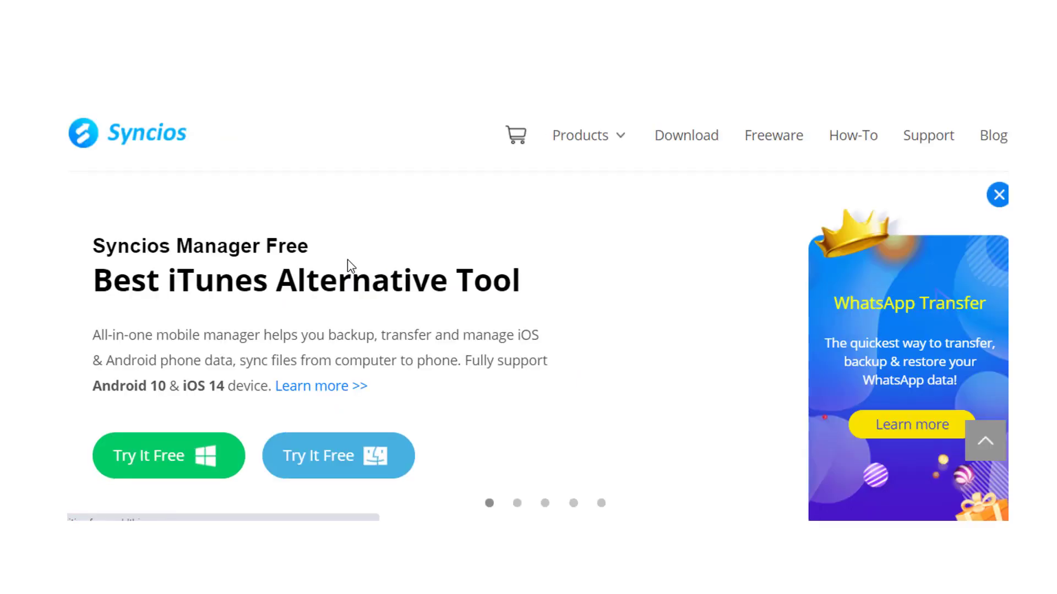
pyautogui.click(686, 137)
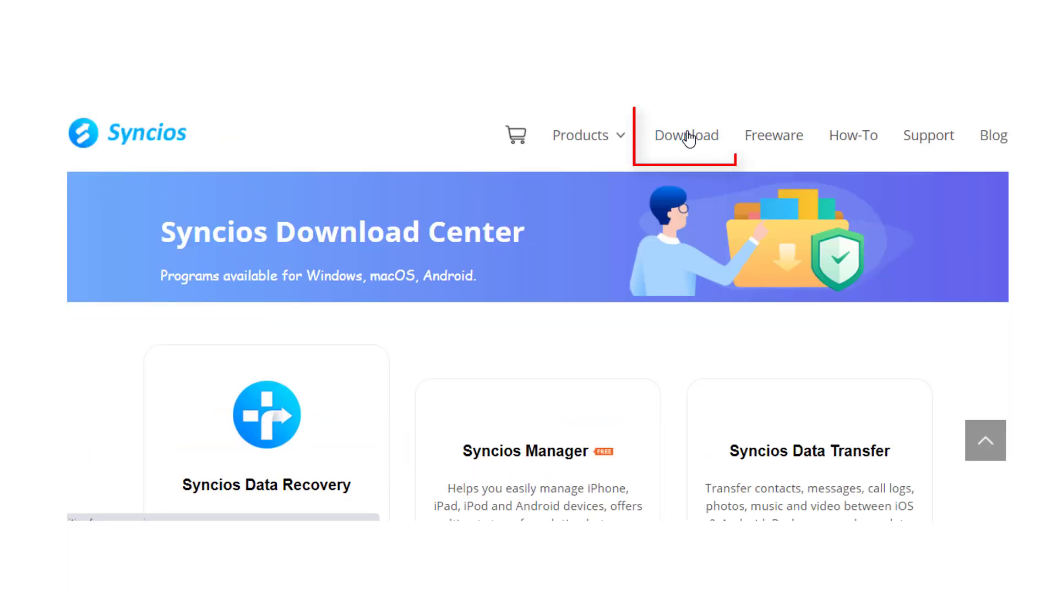
pyautogui.scroll(-2, 605, 295)
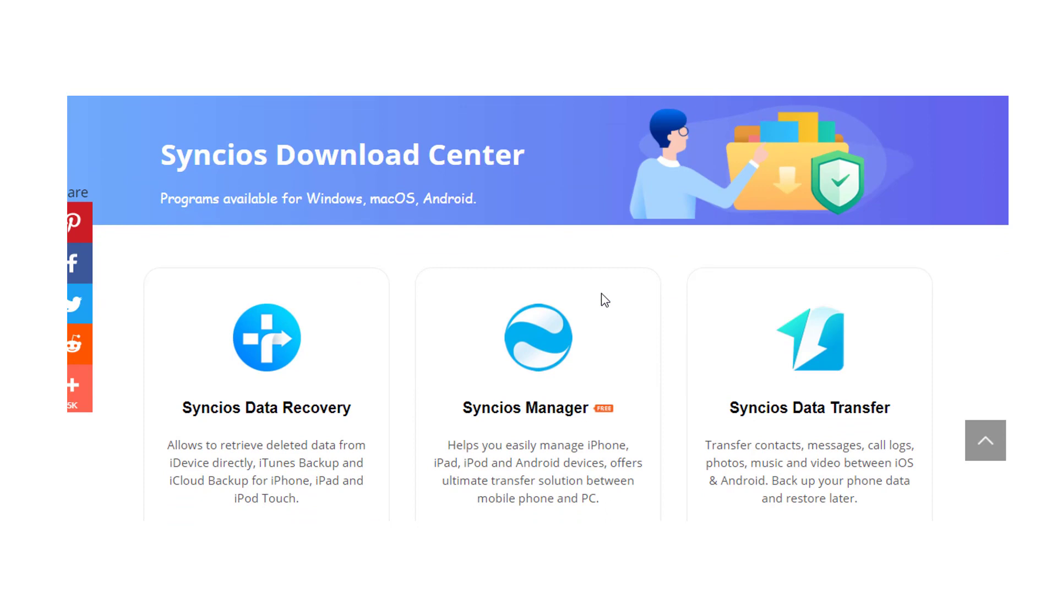
pyautogui.scroll(-3, 602, 300)
pyautogui.scroll(-4, 602, 300)
pyautogui.scroll(-4, 602, 300)
pyautogui.scroll(-4, 603, 299)
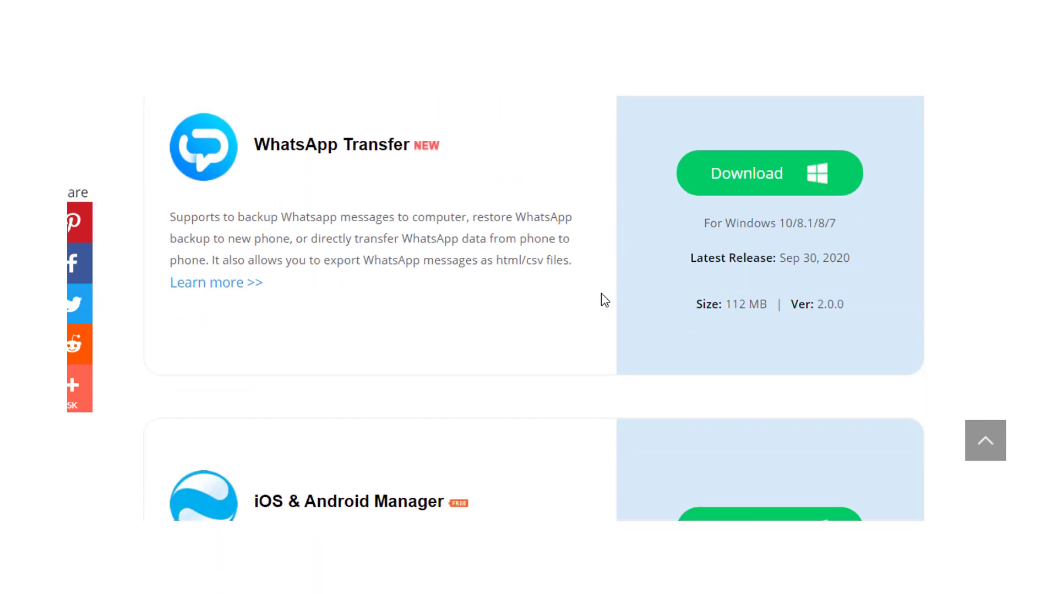
pyautogui.scroll(1, 606, 292)
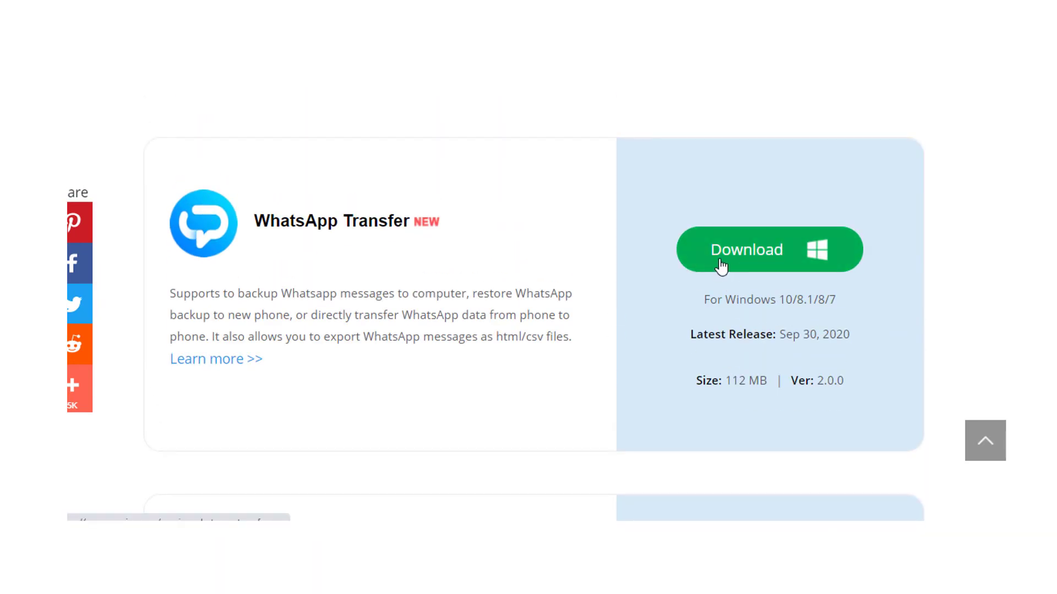
pyautogui.click(252, 363)
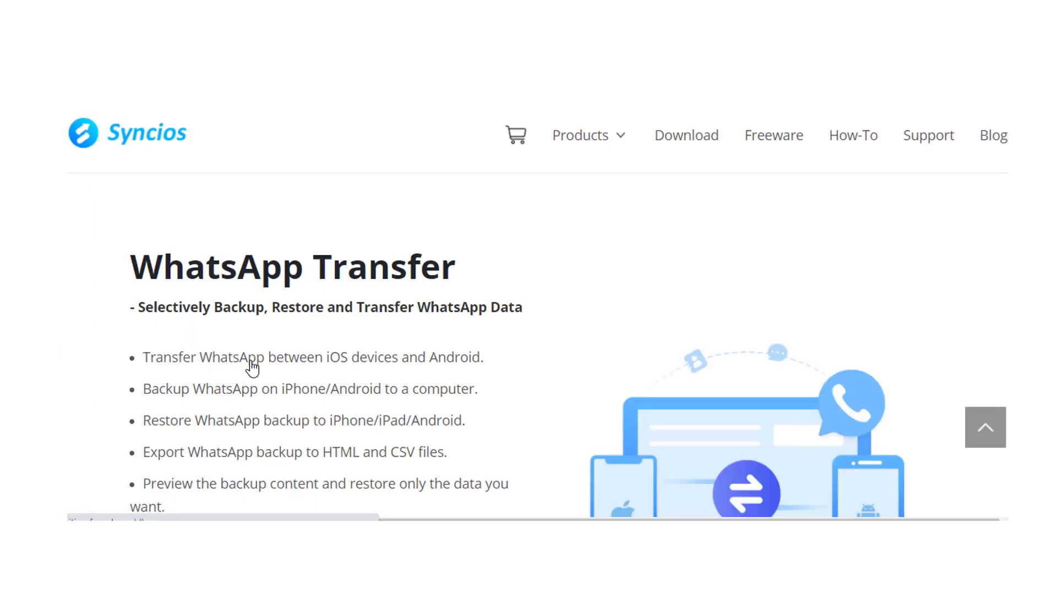
pyautogui.scroll(-2, 251, 368)
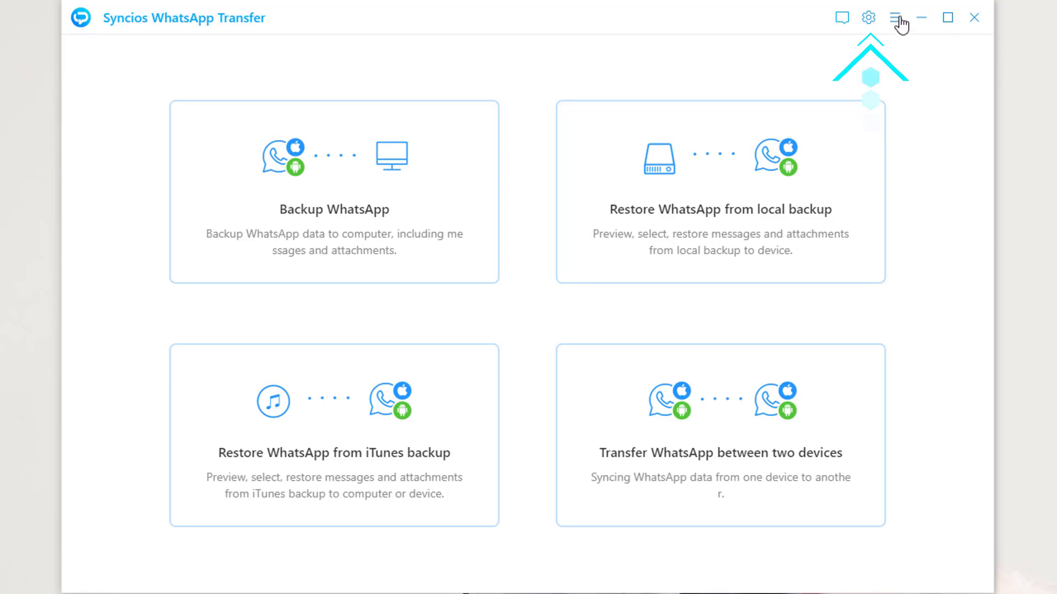
# Step: Check the backup and recovery folder settings, then open the Languages list from the main menu
pyautogui.click(863, 22)
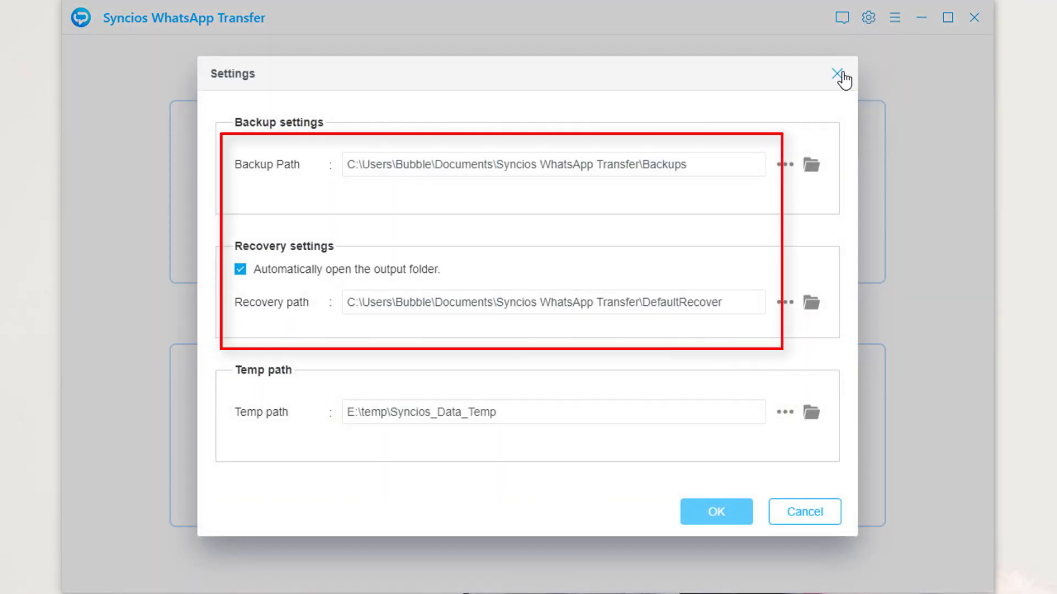
pyautogui.click(838, 74)
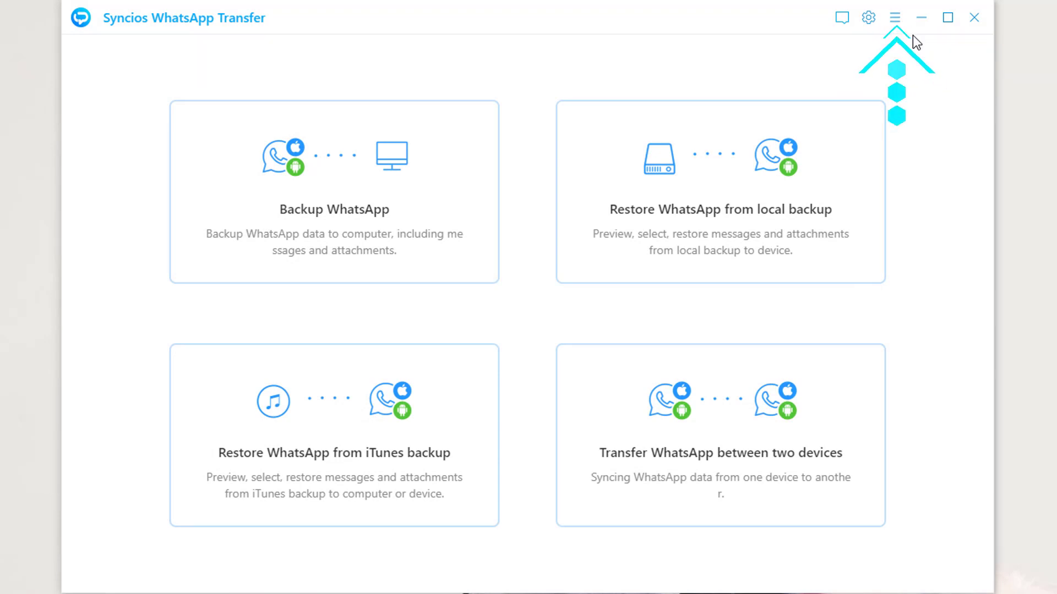
pyautogui.click(902, 22)
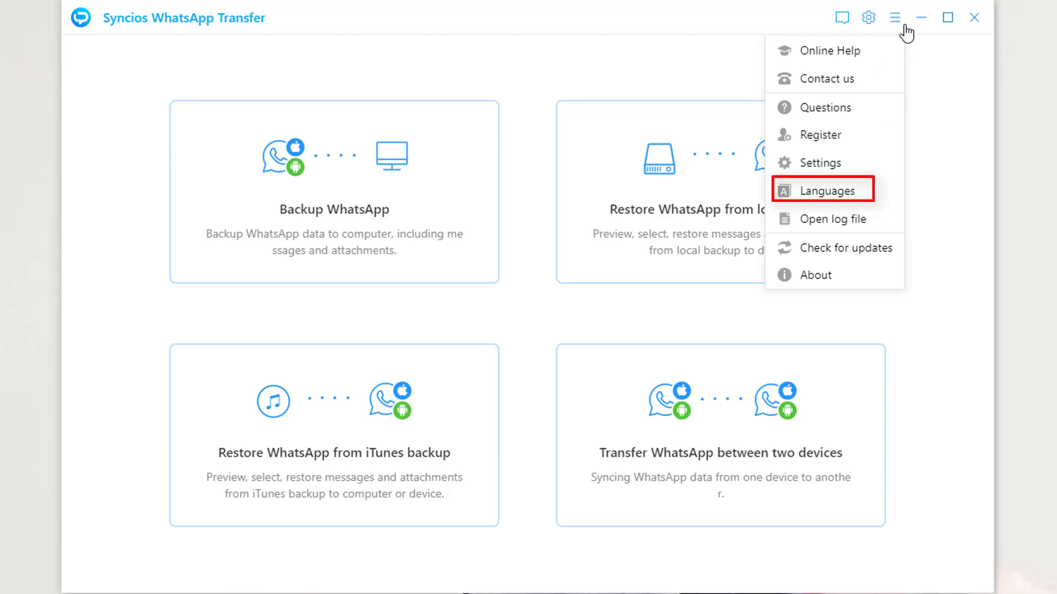
pyautogui.click(826, 195)
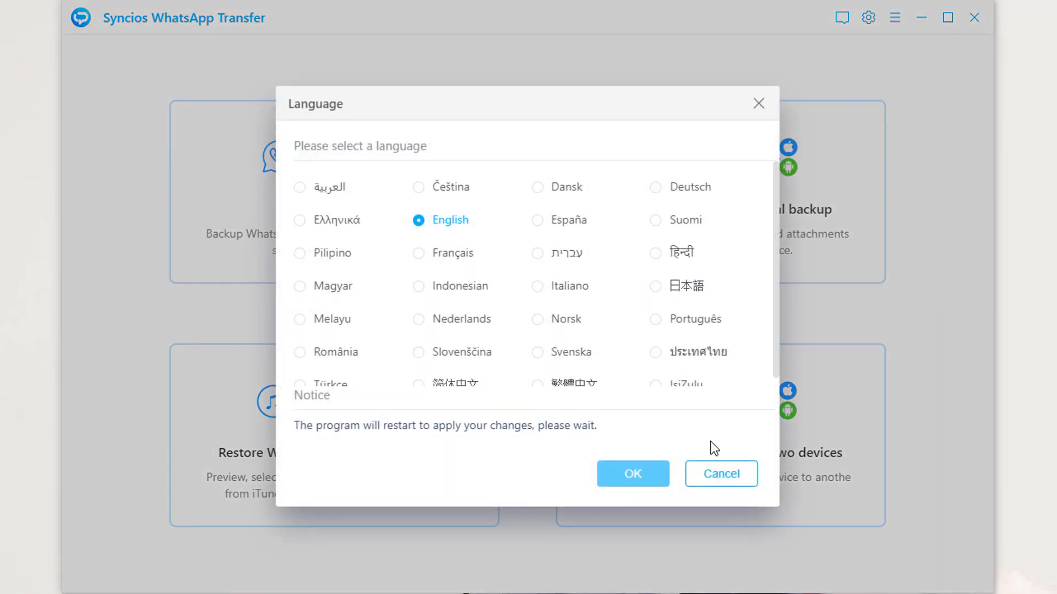
# Step: Leave the language unchanged and back up WhatsApp from the Android phone VKY-AL00
pyautogui.click(716, 476)
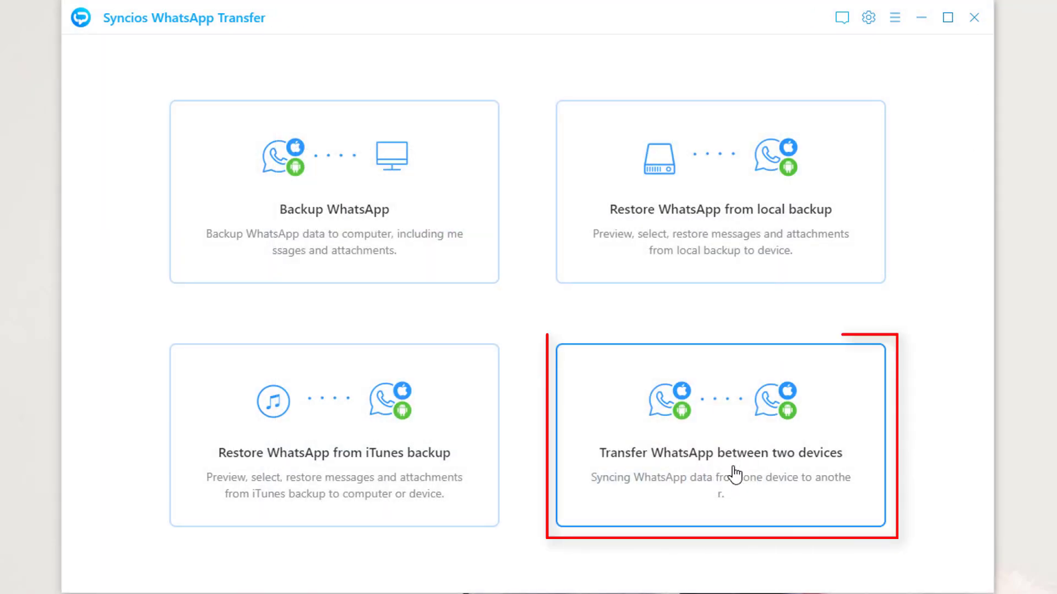
pyautogui.click(735, 473)
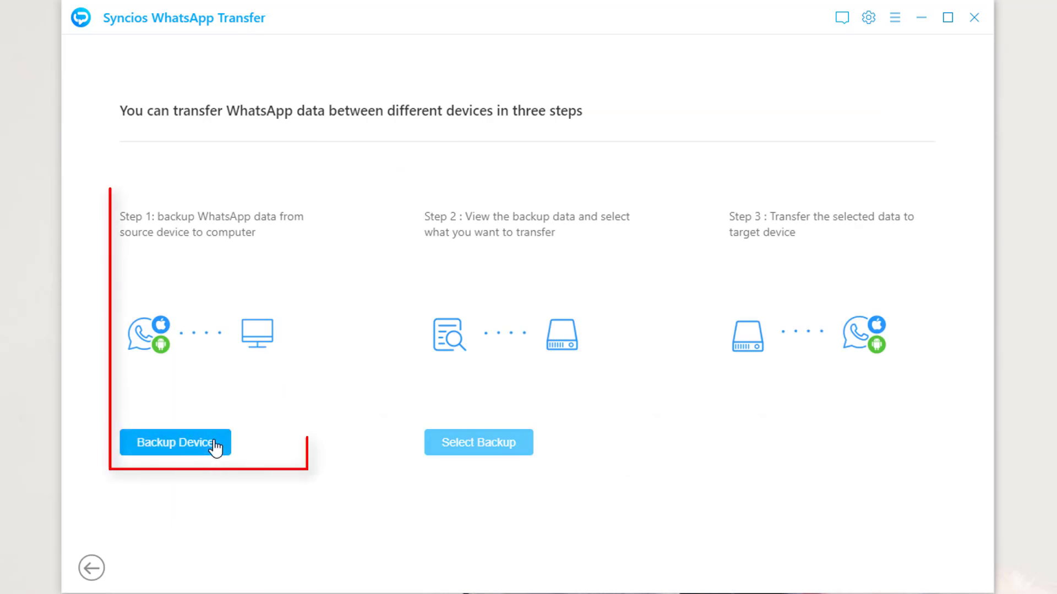
pyautogui.click(215, 446)
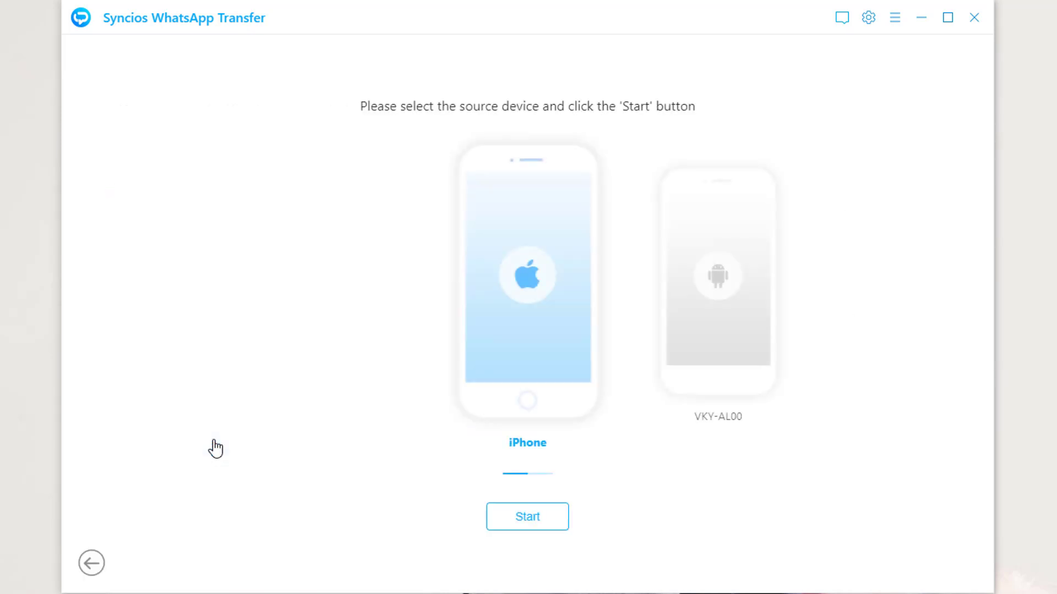
pyautogui.click(716, 340)
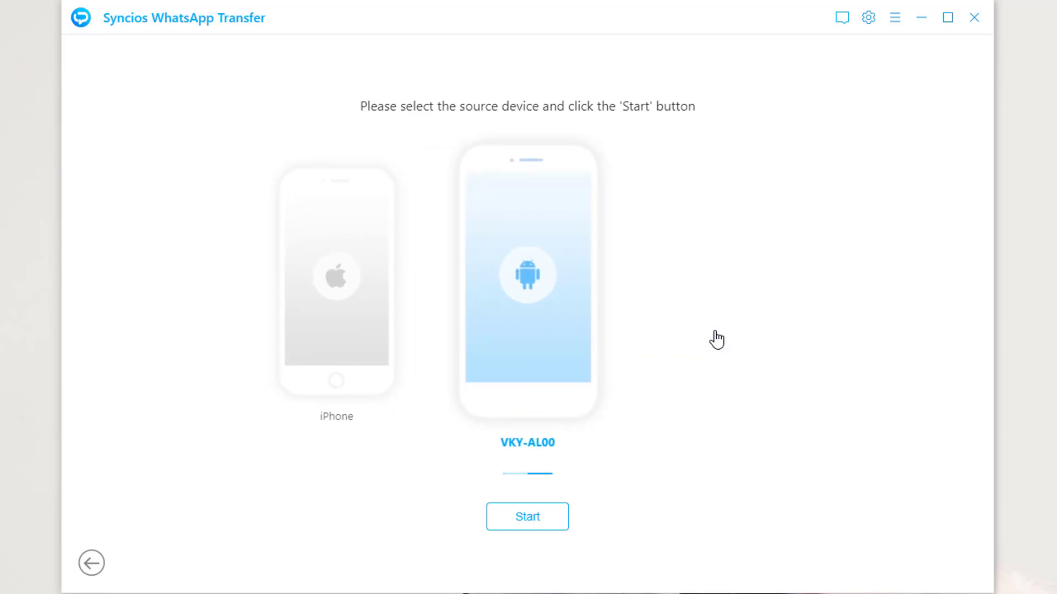
pyautogui.click(533, 520)
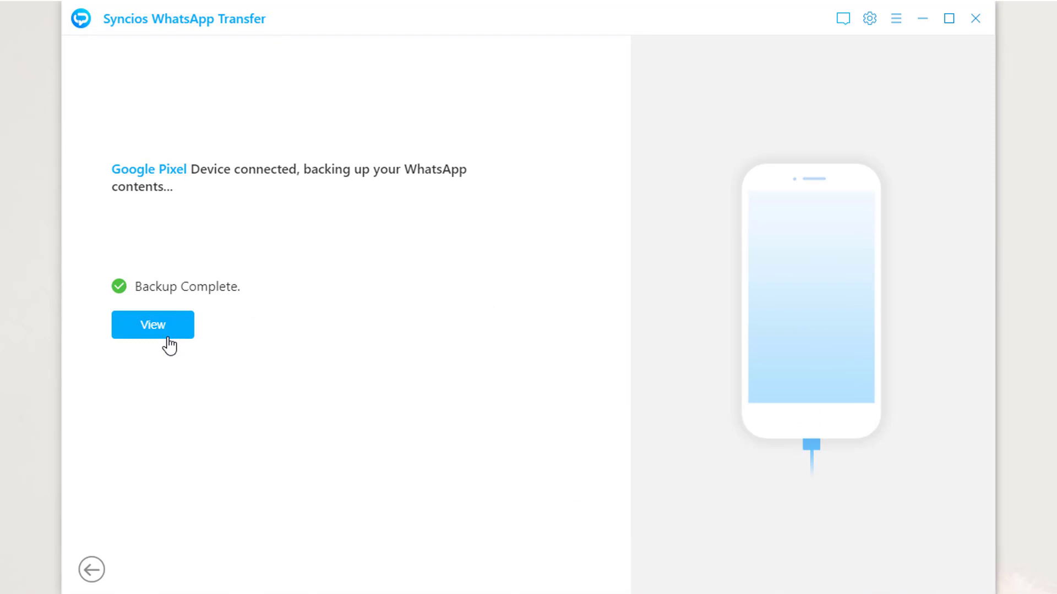
# Step: Open the Google Pixel backup, select its chat and print its messages
pyautogui.click(169, 346)
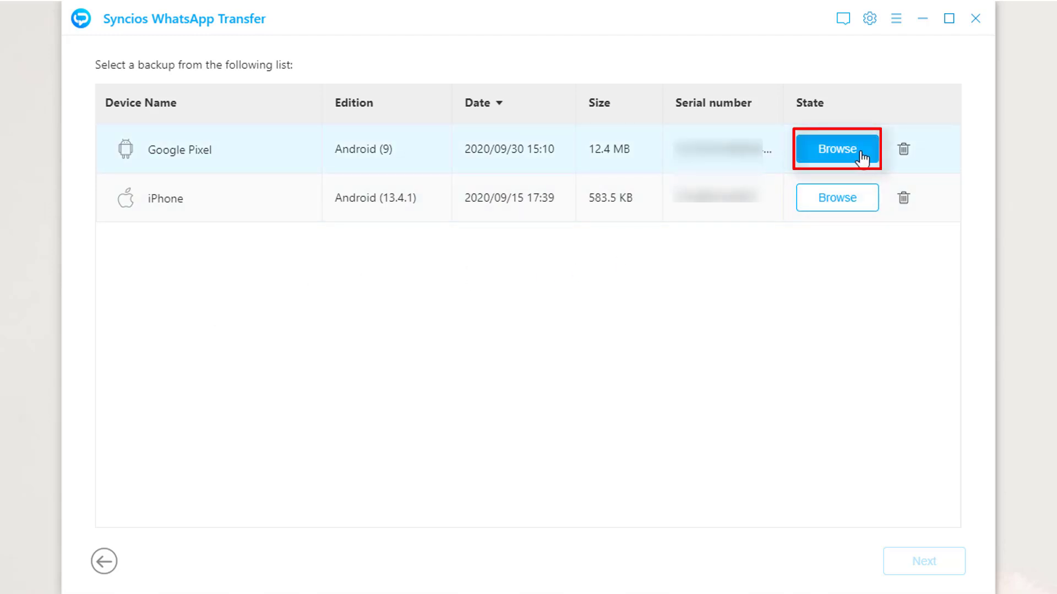
pyautogui.click(838, 149)
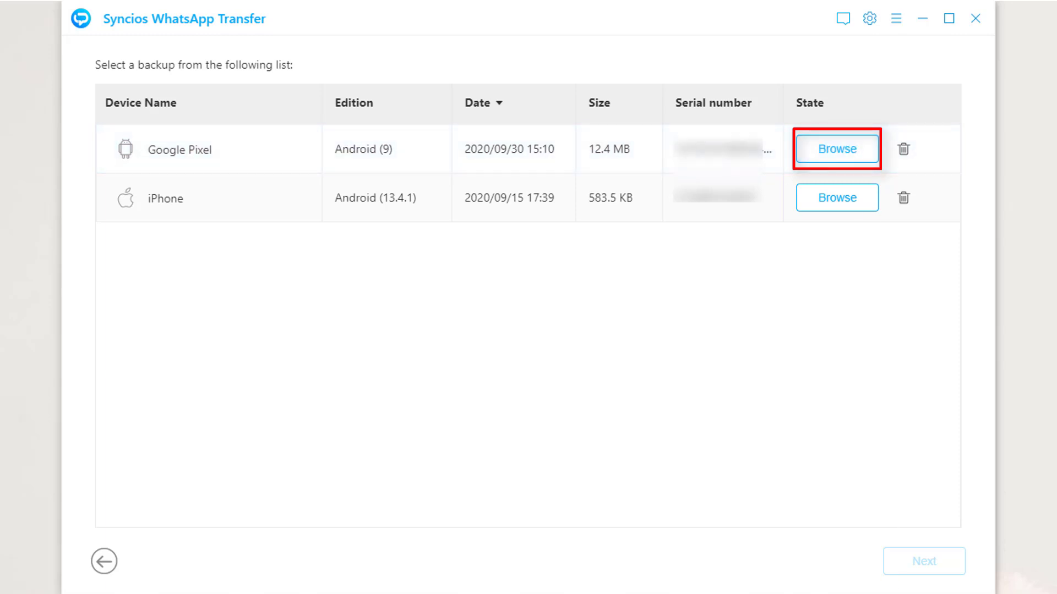
pyautogui.click(850, 152)
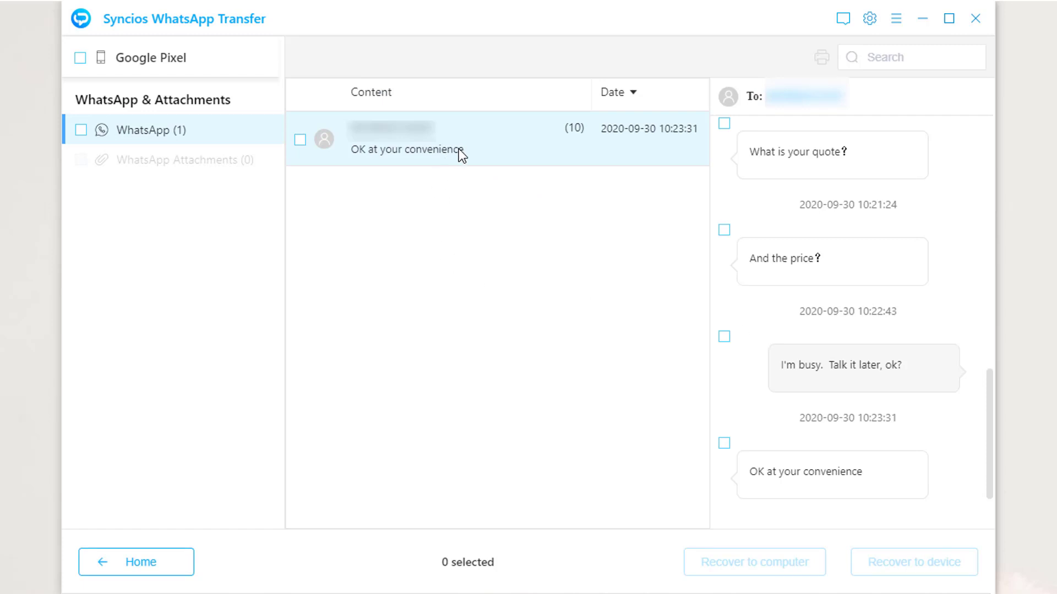
pyautogui.click(300, 141)
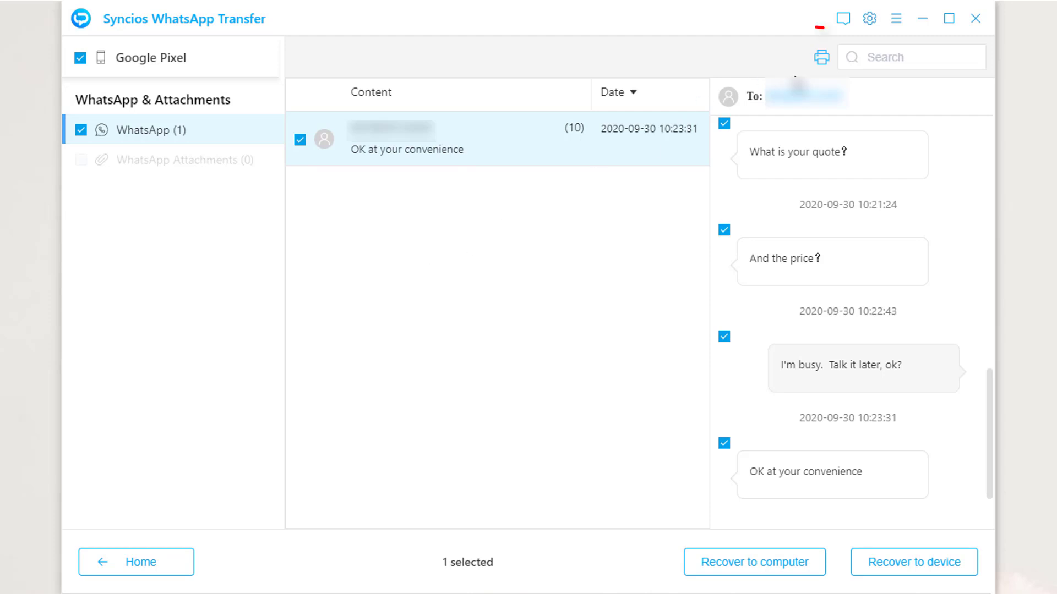
pyautogui.click(822, 57)
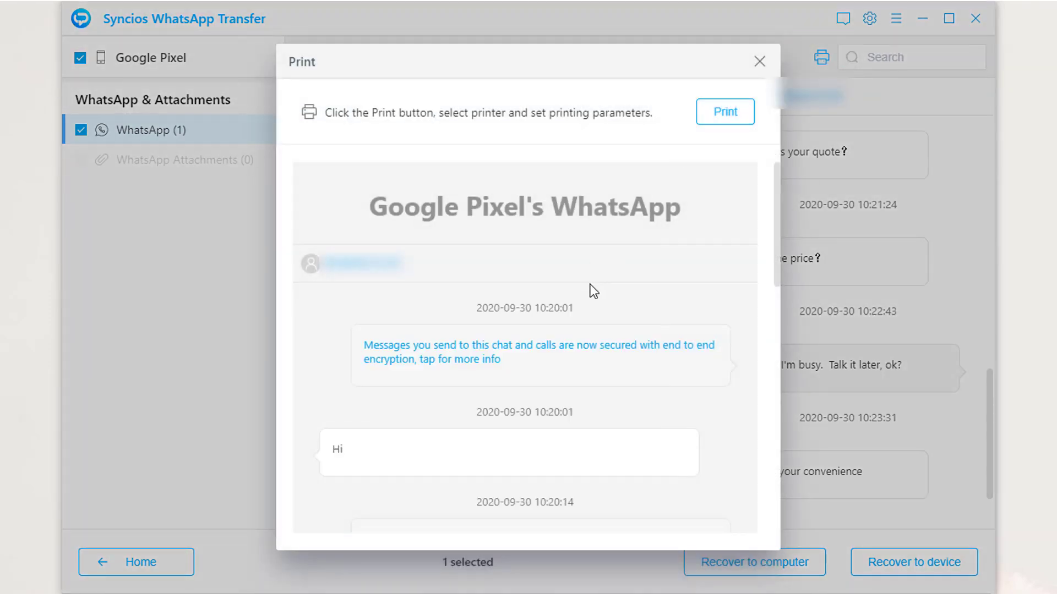
pyautogui.click(722, 117)
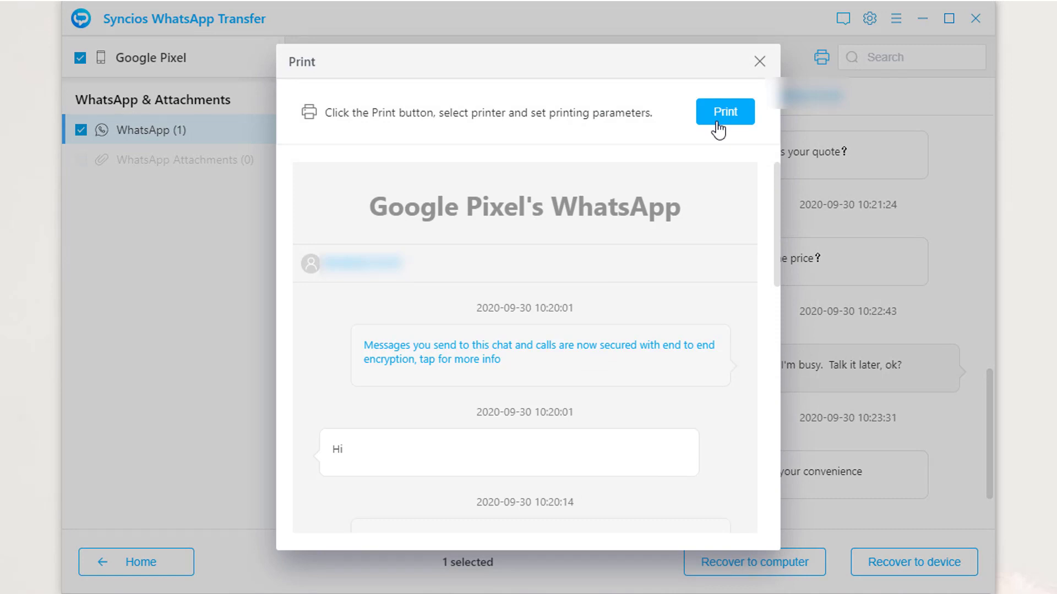
# Step: Recover the selected Google Pixel chat to the iPhone in Merge mode
pyautogui.click(758, 62)
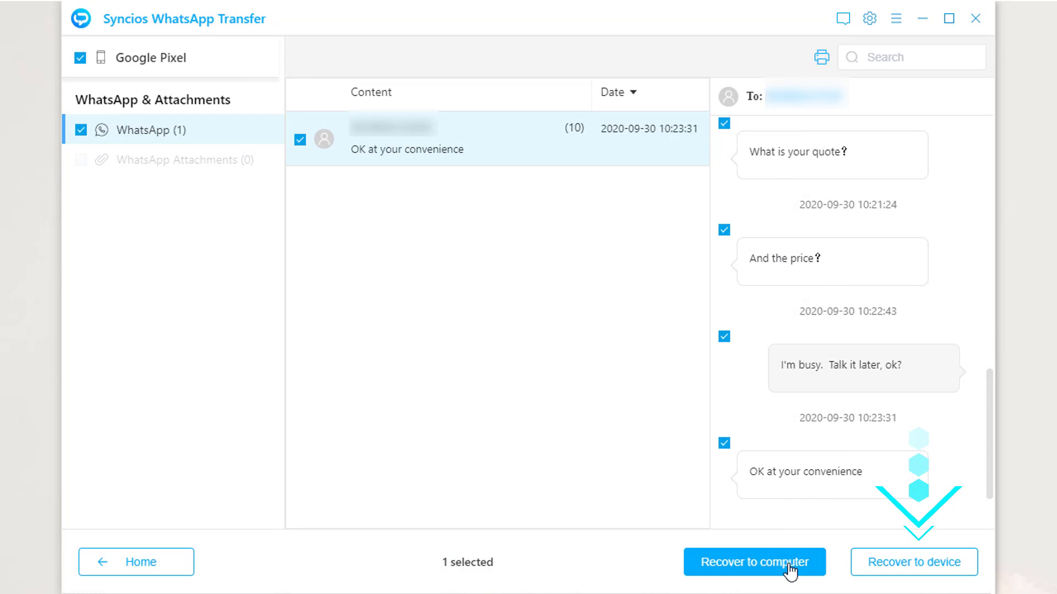
pyautogui.click(929, 564)
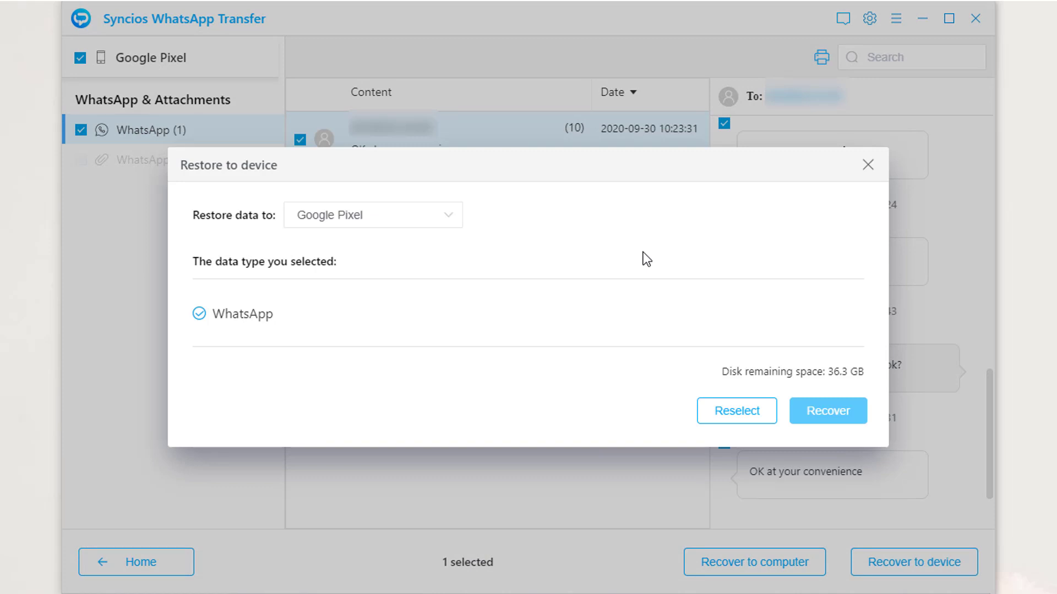
pyautogui.click(448, 223)
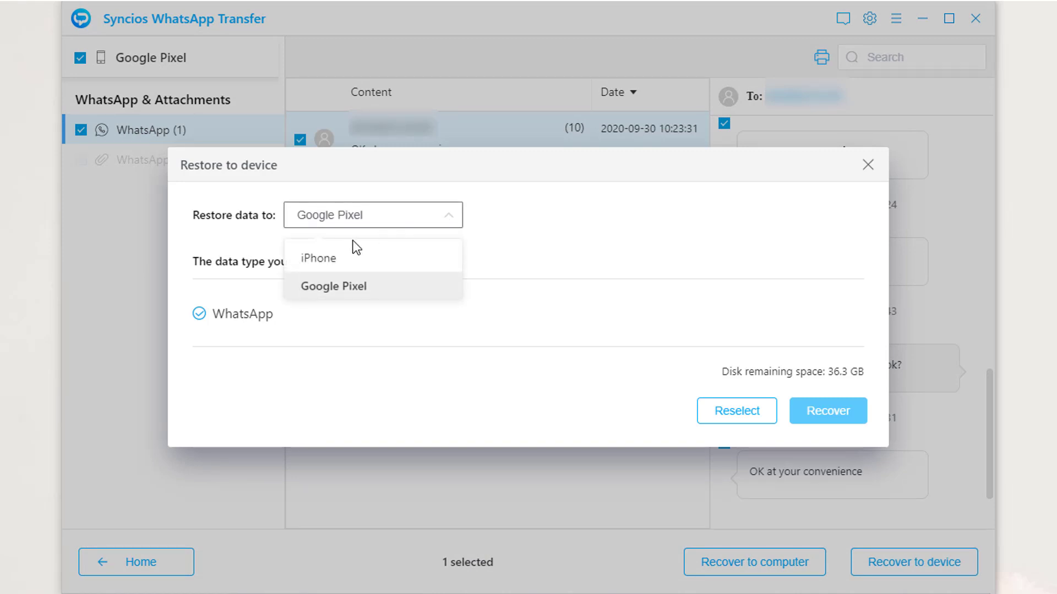
pyautogui.click(334, 262)
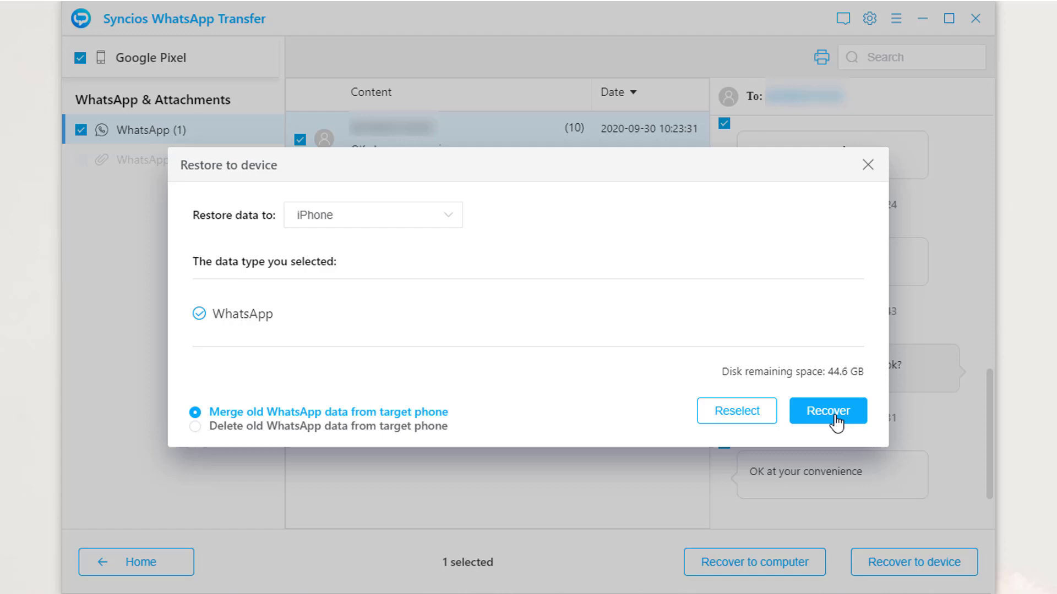
pyautogui.click(840, 421)
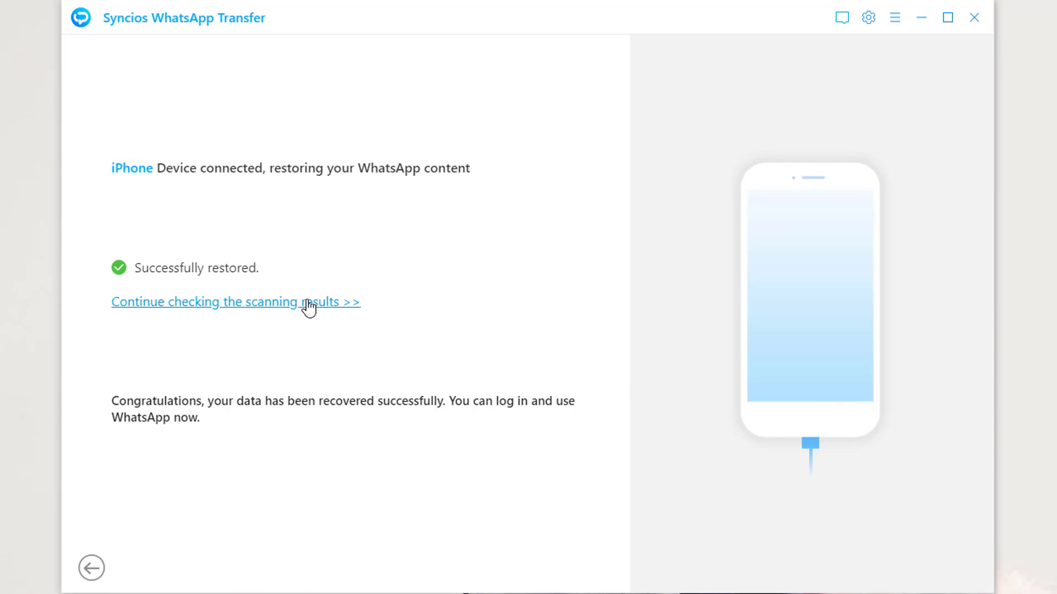
# Step: Leave the scan results for Home, confirming with OK in the Note dialog
pyautogui.click(307, 304)
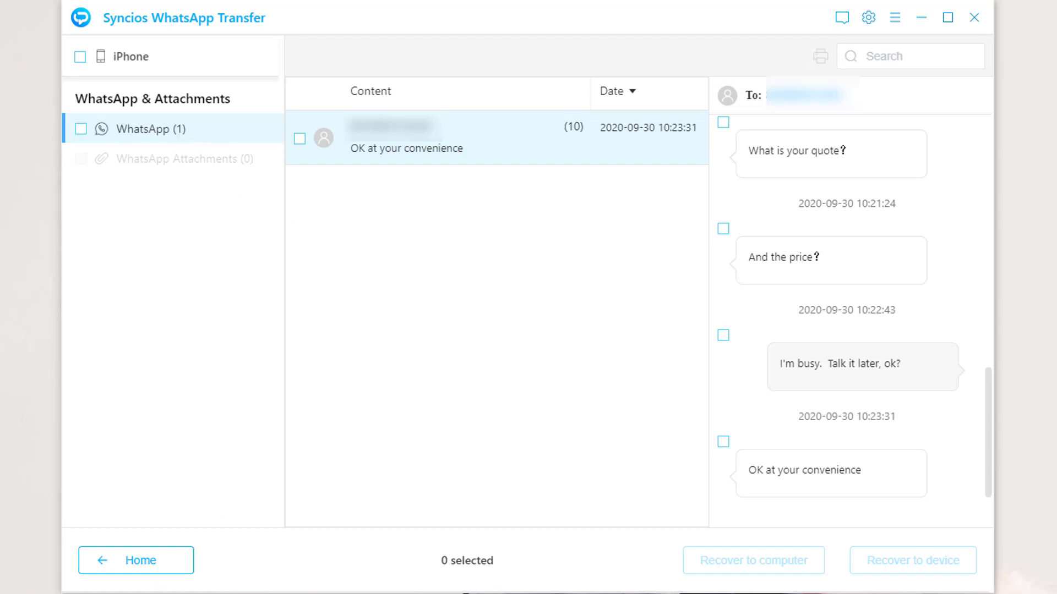
pyautogui.click(145, 567)
pyautogui.click(589, 356)
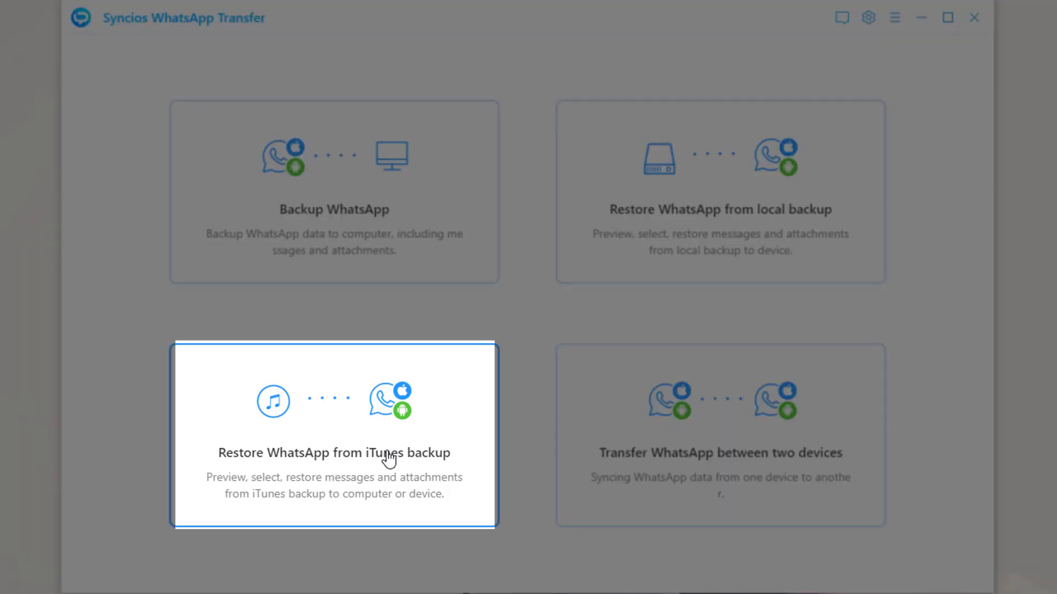
# Step: Scan the iPhone 12 iTunes backup and select its three WhatsApp chats, including Status
pyautogui.click(389, 456)
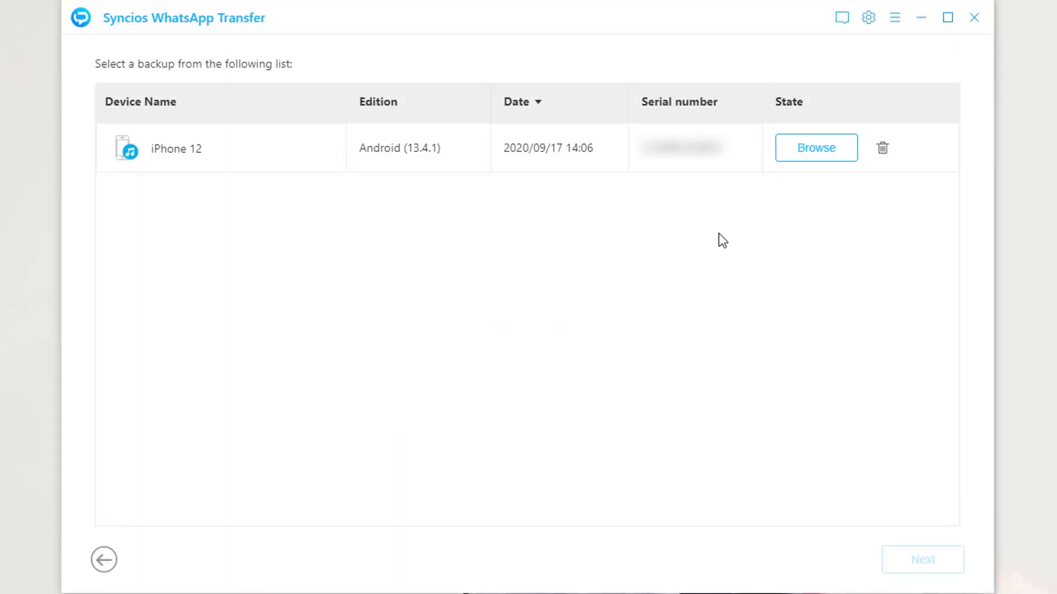
pyautogui.click(835, 160)
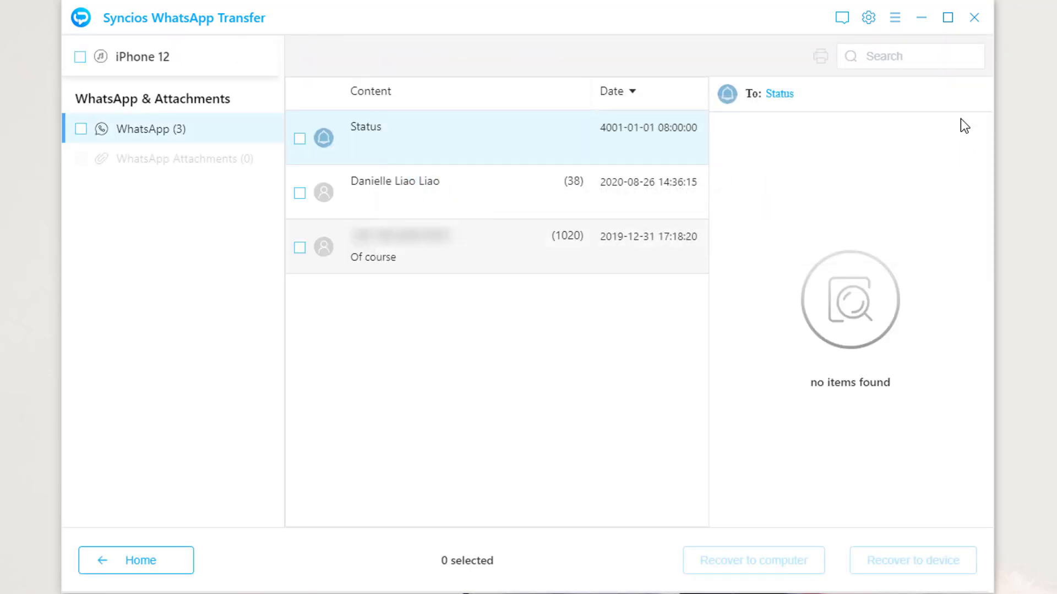
pyautogui.click(300, 138)
pyautogui.click(300, 194)
pyautogui.click(358, 211)
pyautogui.click(382, 249)
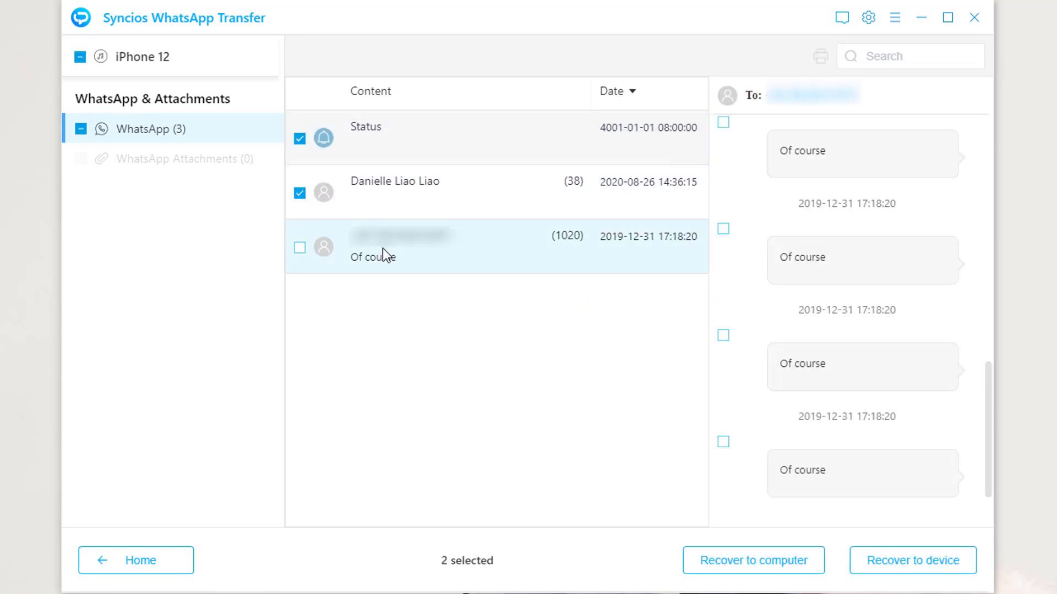
pyautogui.click(300, 248)
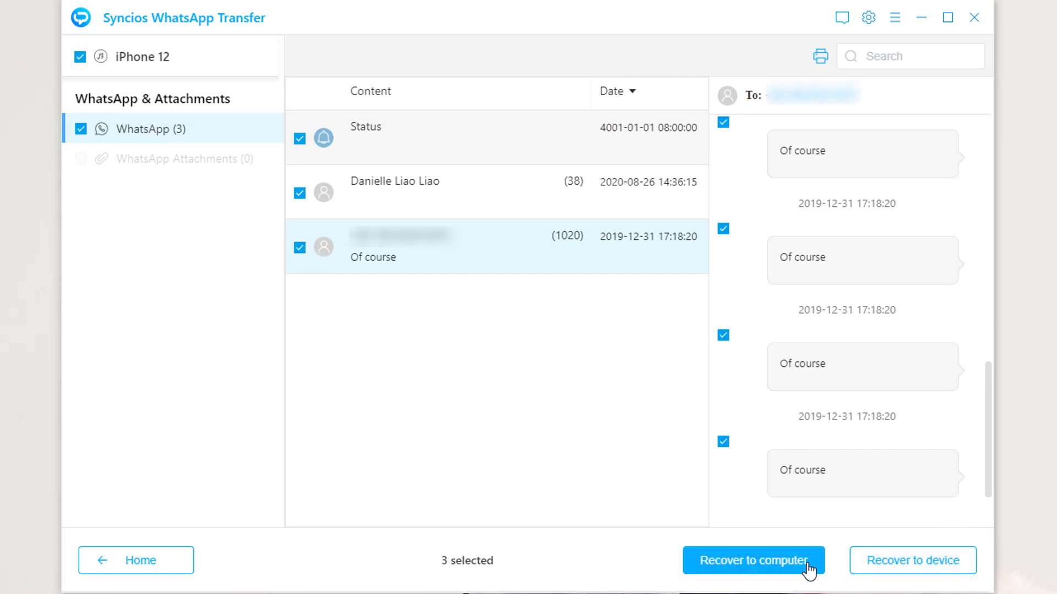
# Step: Recover the three selected chats to the iPhone, keeping Merge mode
pyautogui.click(861, 567)
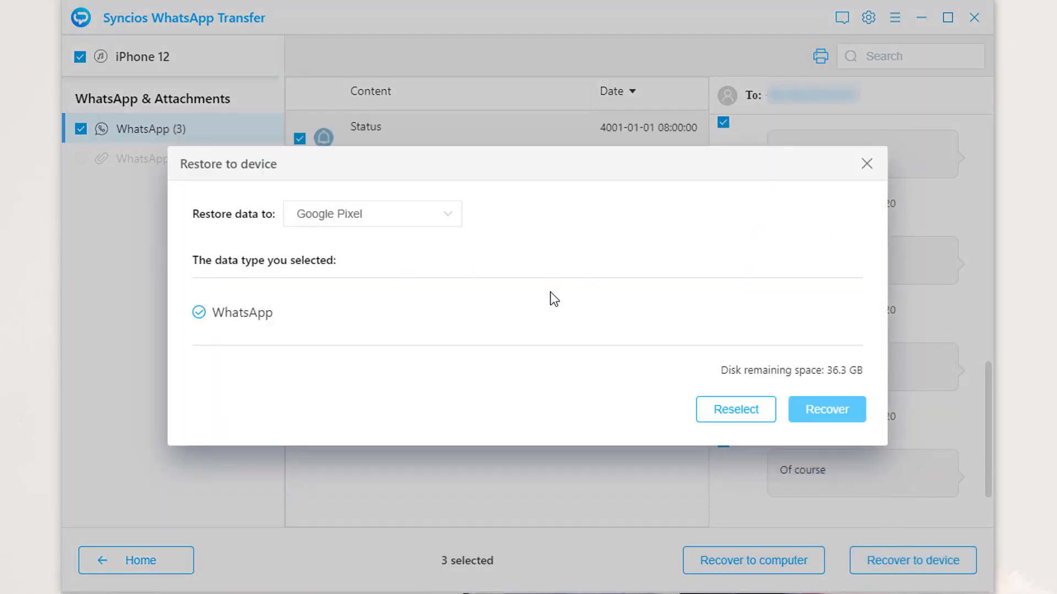
pyautogui.click(435, 218)
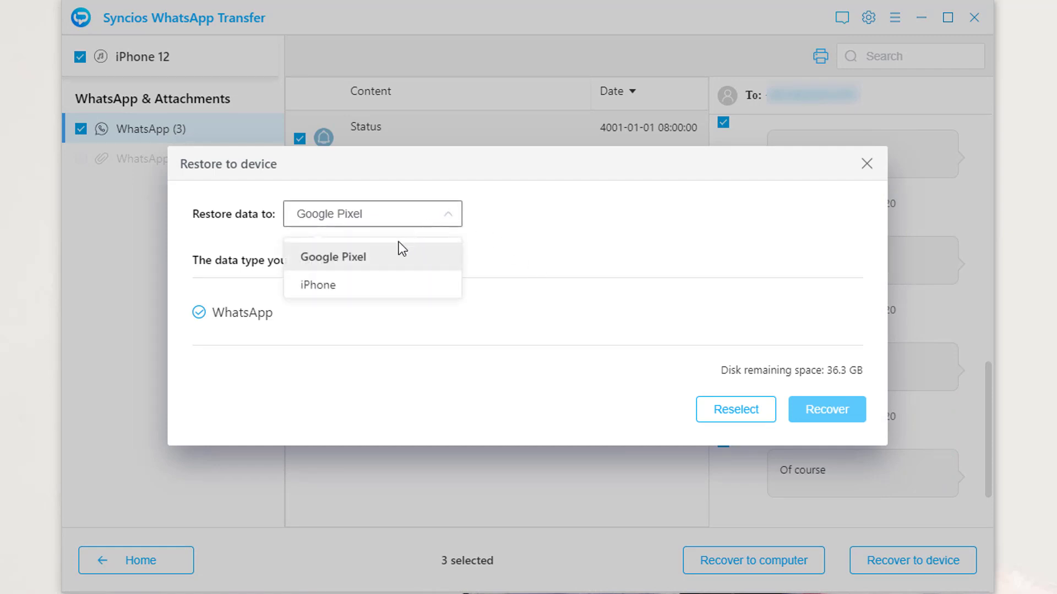
pyautogui.click(330, 288)
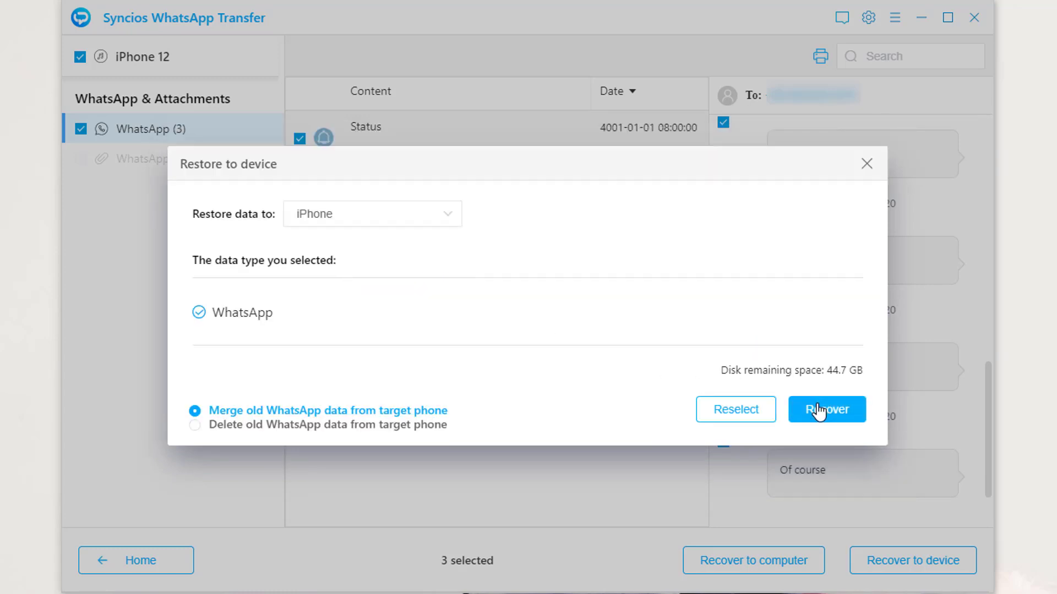
pyautogui.click(818, 410)
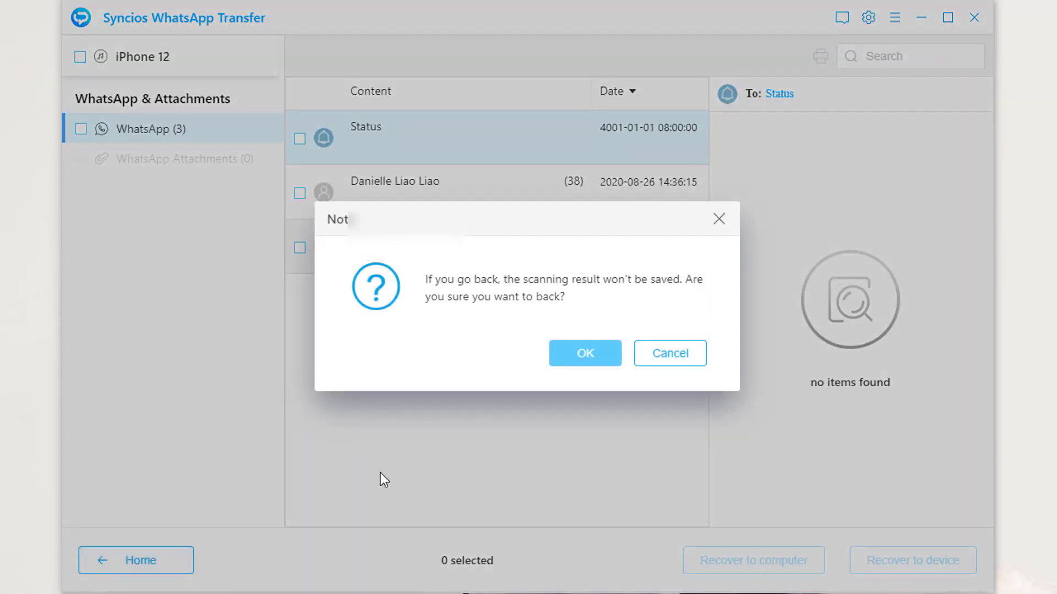
# Step: Confirm OK to leave the iTunes-backup results
pyautogui.click(578, 359)
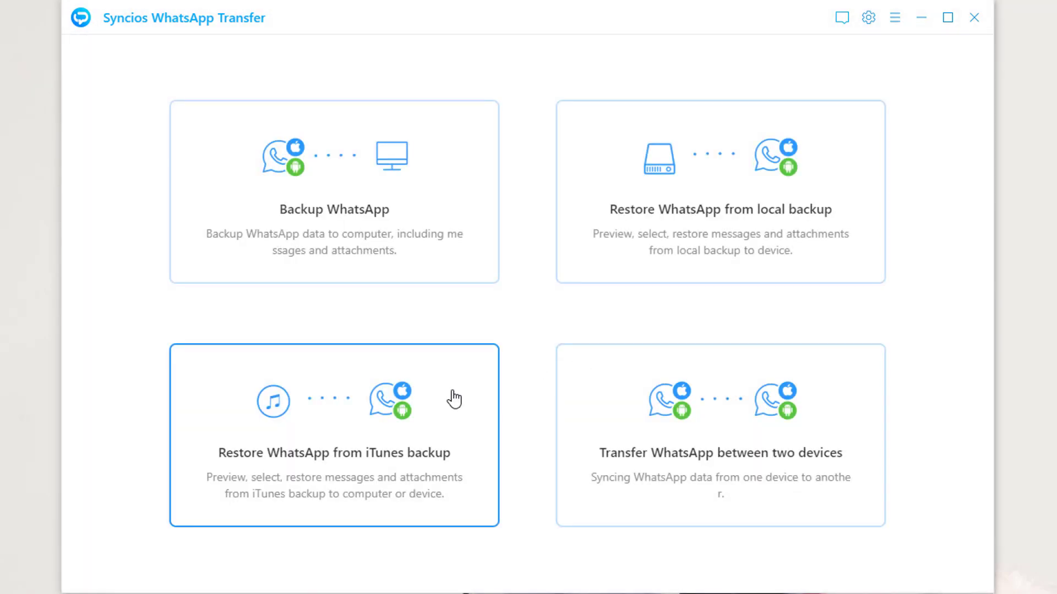